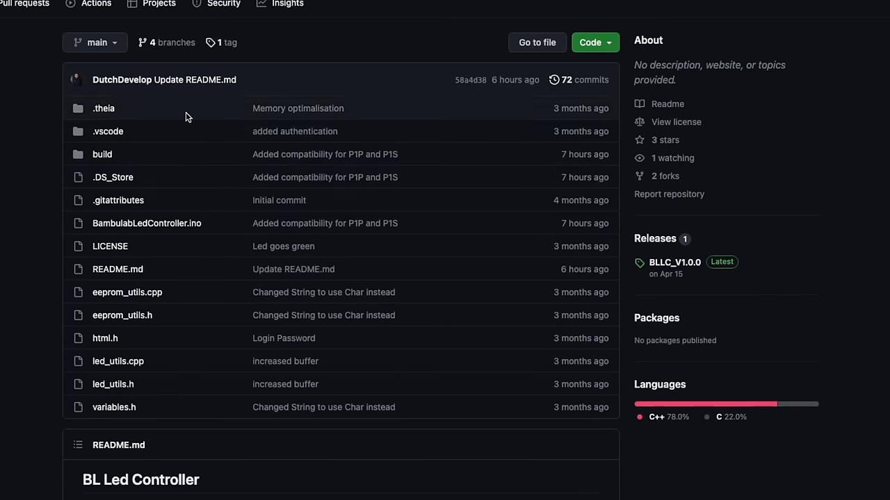
Step: View the BLLC_V1.0.0 release on GitHub
{"action": "left_click", "coordinate": [671, 264]}
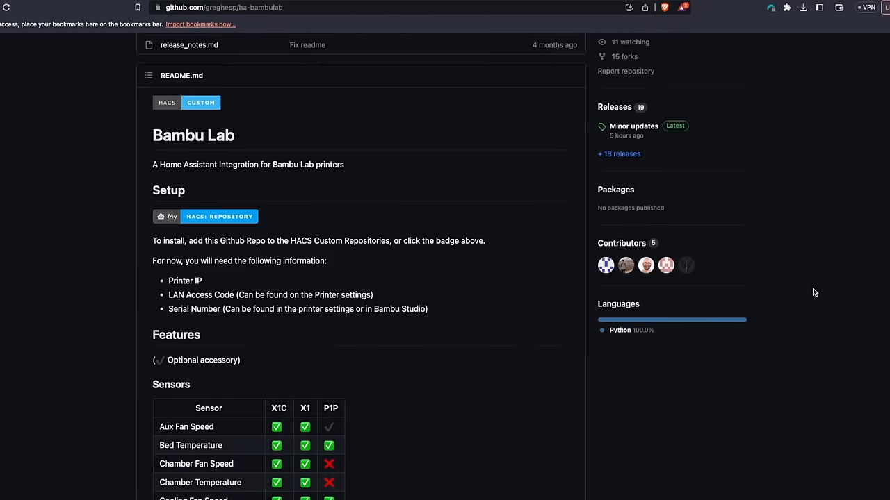
{"action": "scroll", "coordinate": [814, 292], "scroll_direction": "down", "scroll_amount": 5}
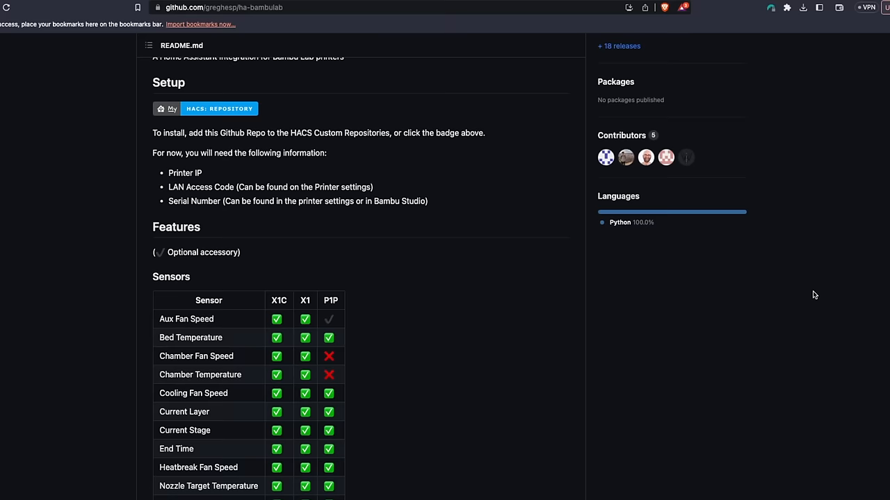
{"action": "scroll", "coordinate": [814, 295], "scroll_direction": "down", "scroll_amount": 2}
{"action": "scroll", "coordinate": [814, 294], "scroll_direction": "down", "scroll_amount": 2}
{"action": "scroll", "coordinate": [814, 295], "scroll_direction": "down", "scroll_amount": 1}
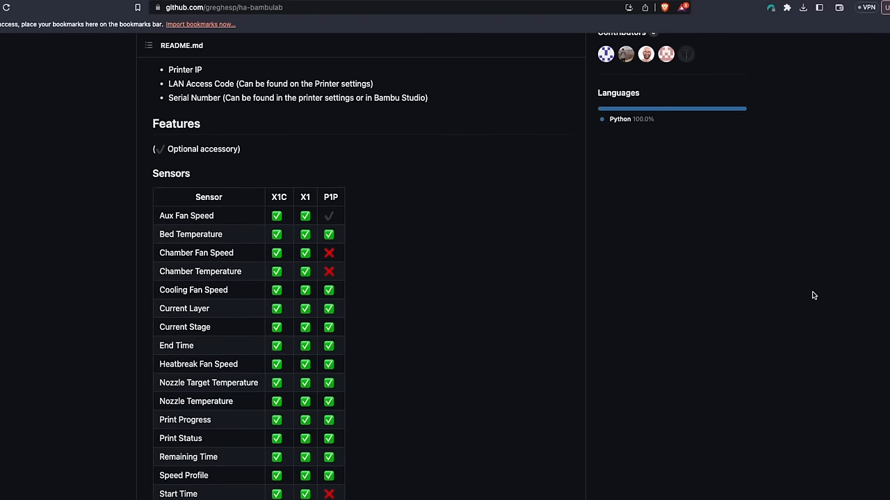
{"action": "scroll", "coordinate": [814, 297], "scroll_direction": "down", "scroll_amount": 3}
{"action": "scroll", "coordinate": [813, 297], "scroll_direction": "down", "scroll_amount": 1}
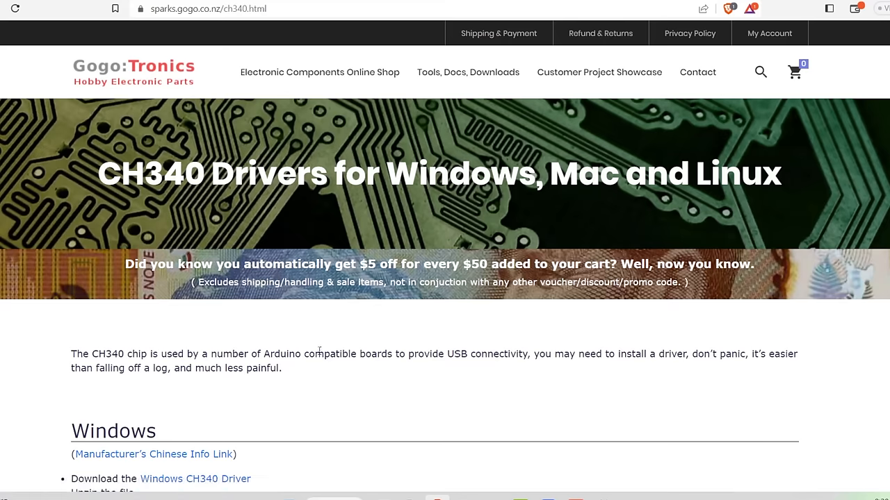
{"action": "scroll", "coordinate": [319, 351], "scroll_direction": "down", "scroll_amount": 3}
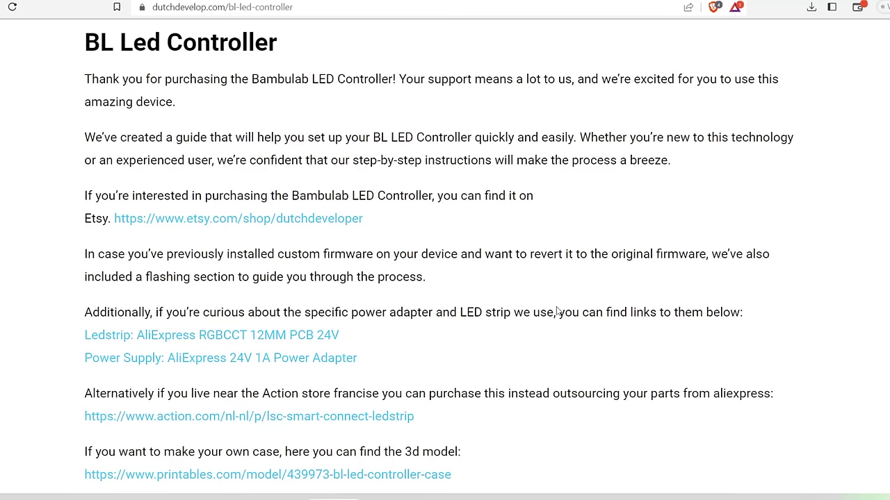
{"action": "scroll", "coordinate": [556, 312], "scroll_direction": "down", "scroll_amount": 8}
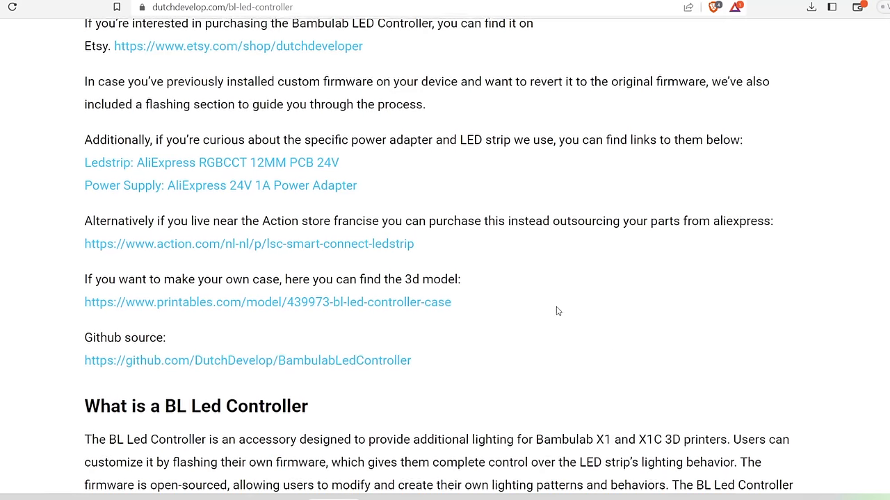
{"action": "scroll", "coordinate": [557, 312], "scroll_direction": "down", "scroll_amount": 8}
{"action": "scroll", "coordinate": [557, 312], "scroll_direction": "down", "scroll_amount": 8}
{"action": "scroll", "coordinate": [557, 312], "scroll_direction": "down", "scroll_amount": 6}
{"action": "scroll", "coordinate": [557, 312], "scroll_direction": "down", "scroll_amount": 8}
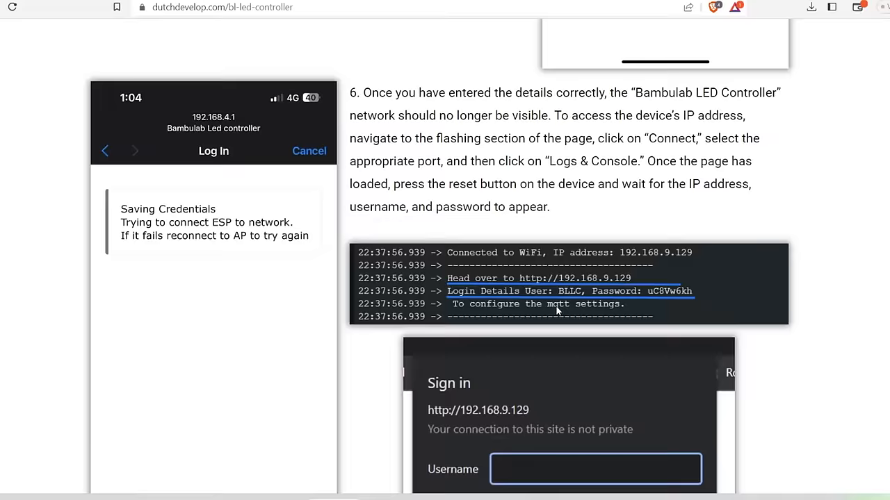
{"action": "scroll", "coordinate": [557, 312], "scroll_direction": "down", "scroll_amount": 8}
{"action": "scroll", "coordinate": [557, 312], "scroll_direction": "down", "scroll_amount": 8}
{"action": "scroll", "coordinate": [556, 312], "scroll_direction": "down", "scroll_amount": 3}
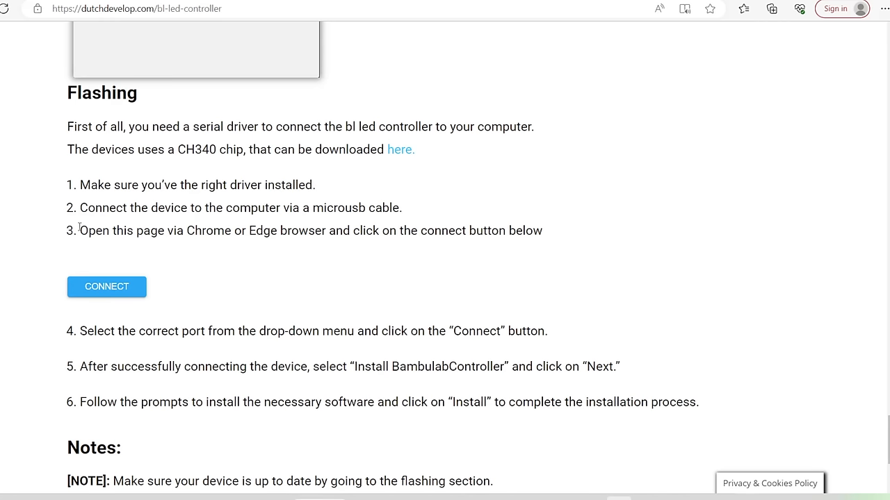
Step: Start the serial connection from the Flashing section, listing the USB2.0-Serial COM3 port
{"action": "left_click", "coordinate": [109, 295]}
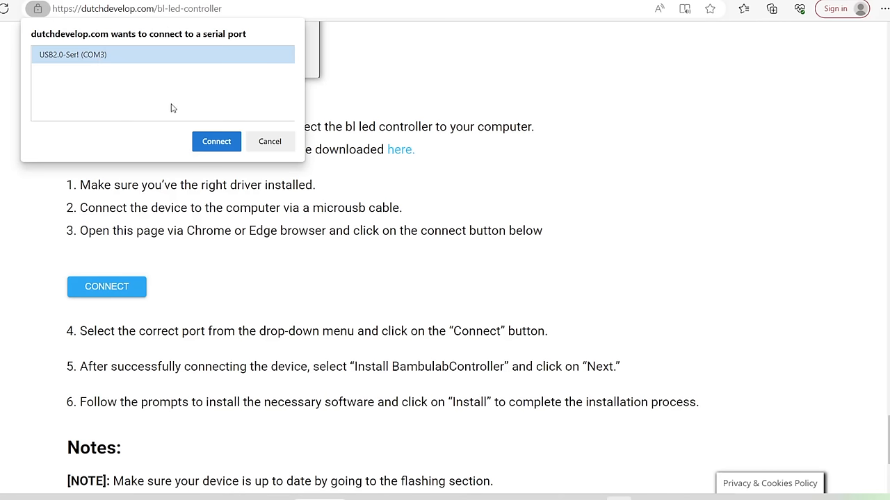
Step: Connect the flasher to the controller on COM3, bringing it online with its web server started
{"action": "left_click", "coordinate": [217, 141]}
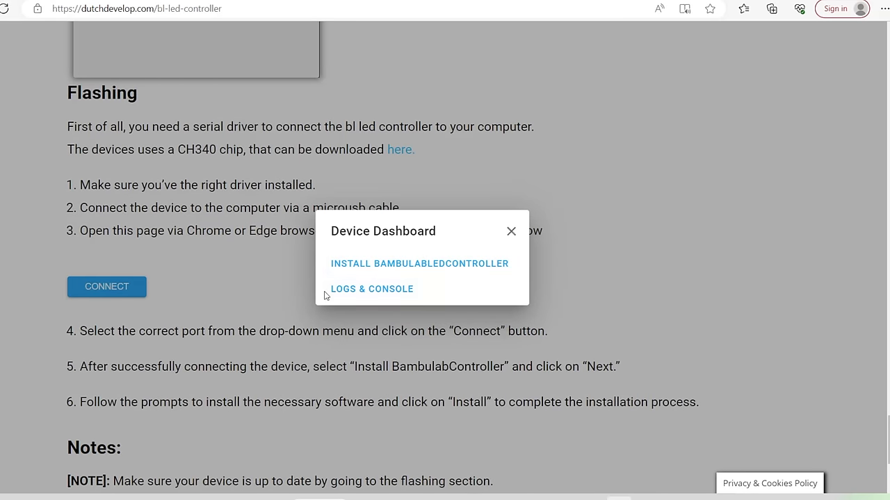
Step: Reset the controller from Logs & Console, then navigate to 192.168.160.204
{"action": "left_click", "coordinate": [413, 293]}
{"action": "left_click", "coordinate": [702, 468]}
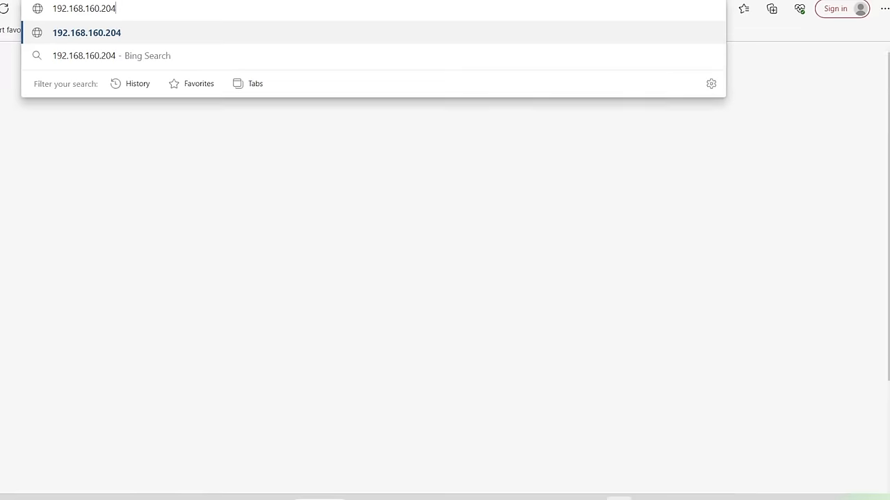
{"action": "key", "text": "Return"}
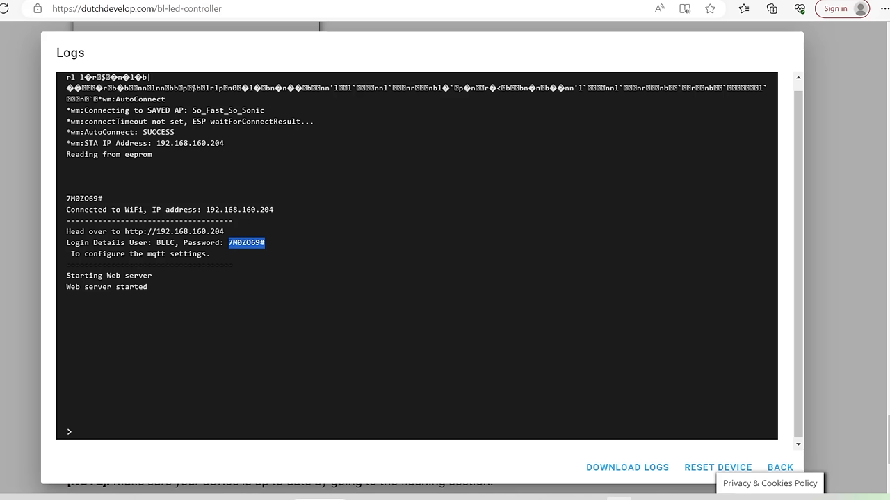
{"action": "type", "text": "BLLC"}
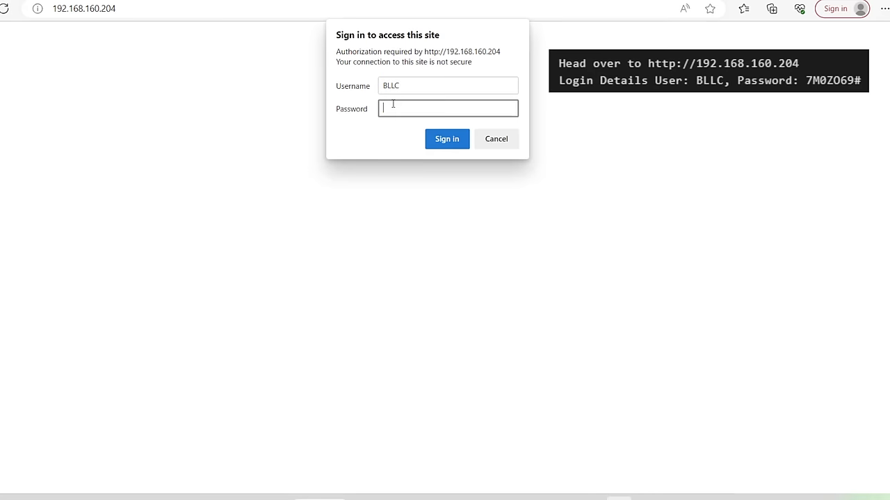
Step: Sign in to the BL LED Controller setup page as BLLC
{"action": "left_click", "coordinate": [439, 141]}
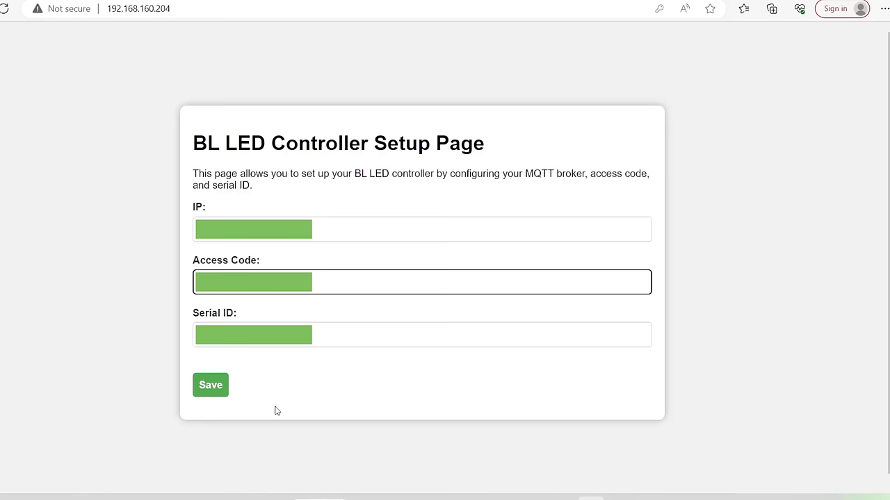
{"action": "left_click", "coordinate": [214, 393]}
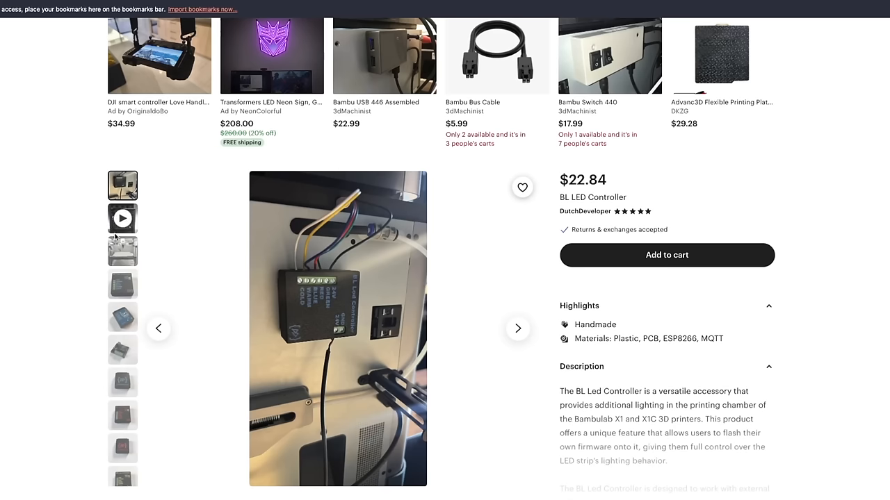
Step: Show the Bambu Lab X1 Carbon printer photo in the Etsy listing
{"action": "left_click", "coordinate": [121, 248]}
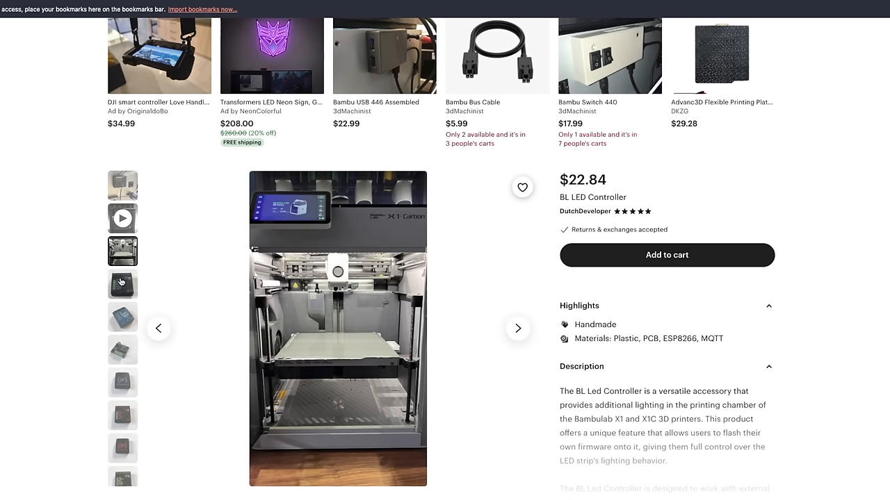